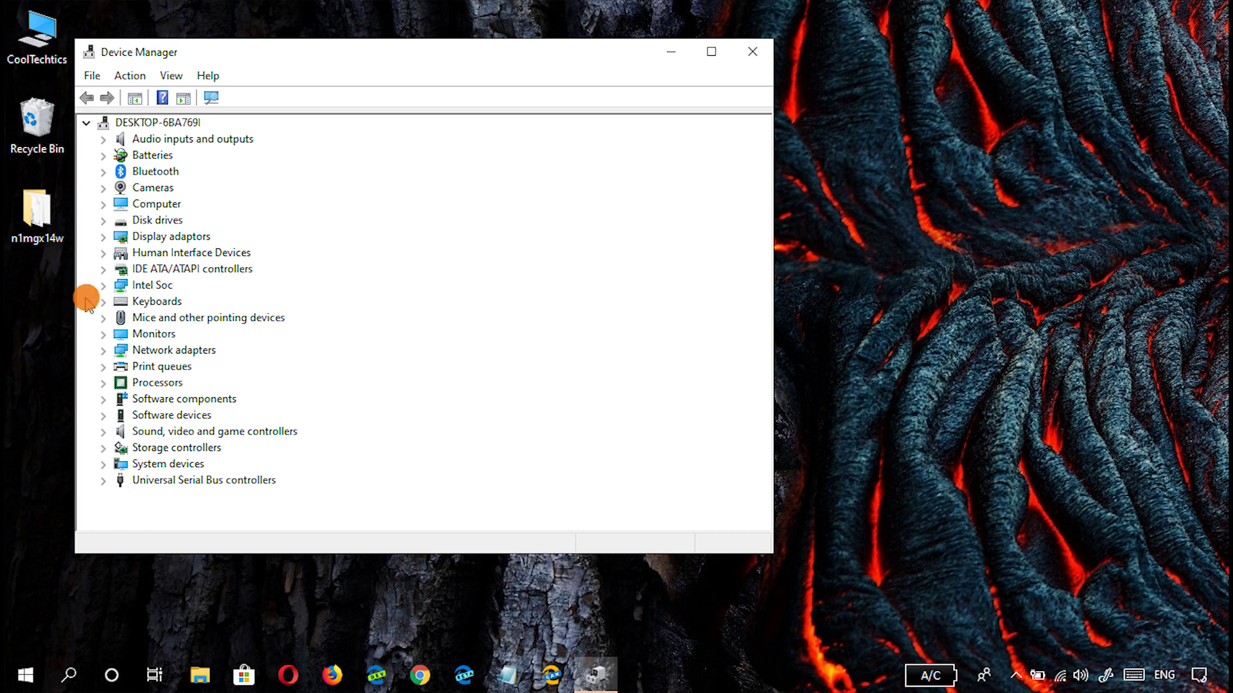
Step: Start a manual driver update for the Synaptics SMBus TouchPad, choosing to pick from the available drivers on the computer
click(192, 317)
double_click(254, 319)
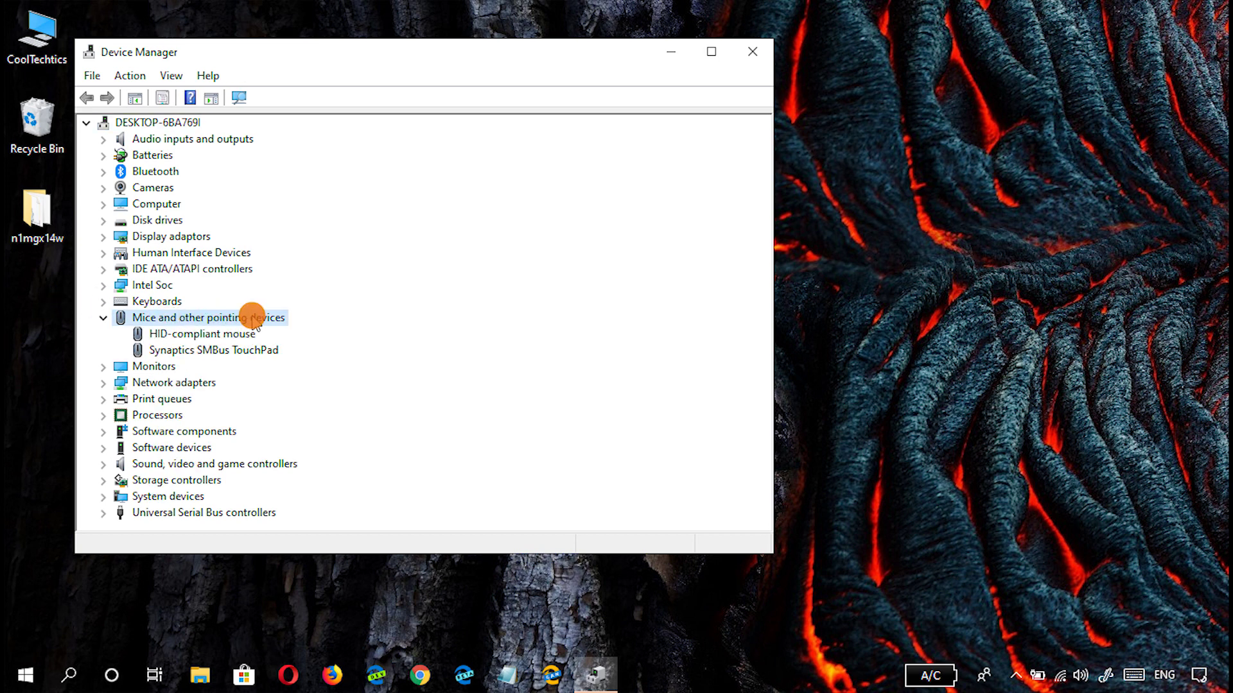
click(233, 350)
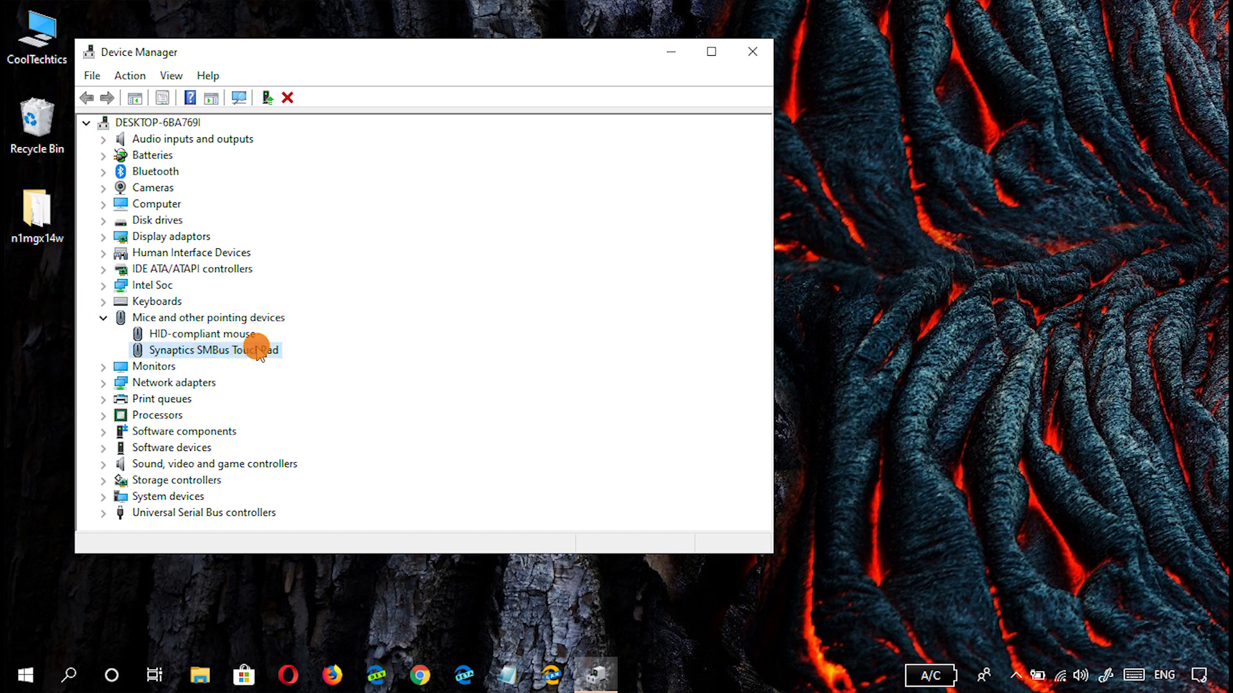
right_click(253, 356)
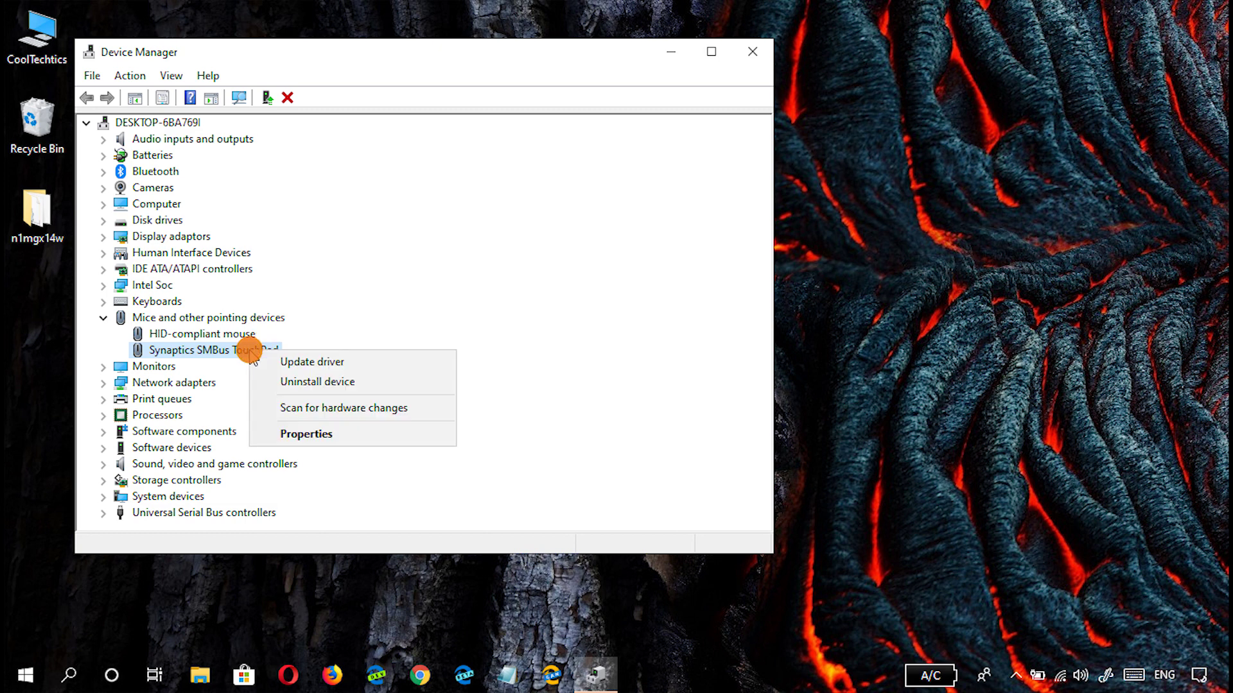
click(264, 364)
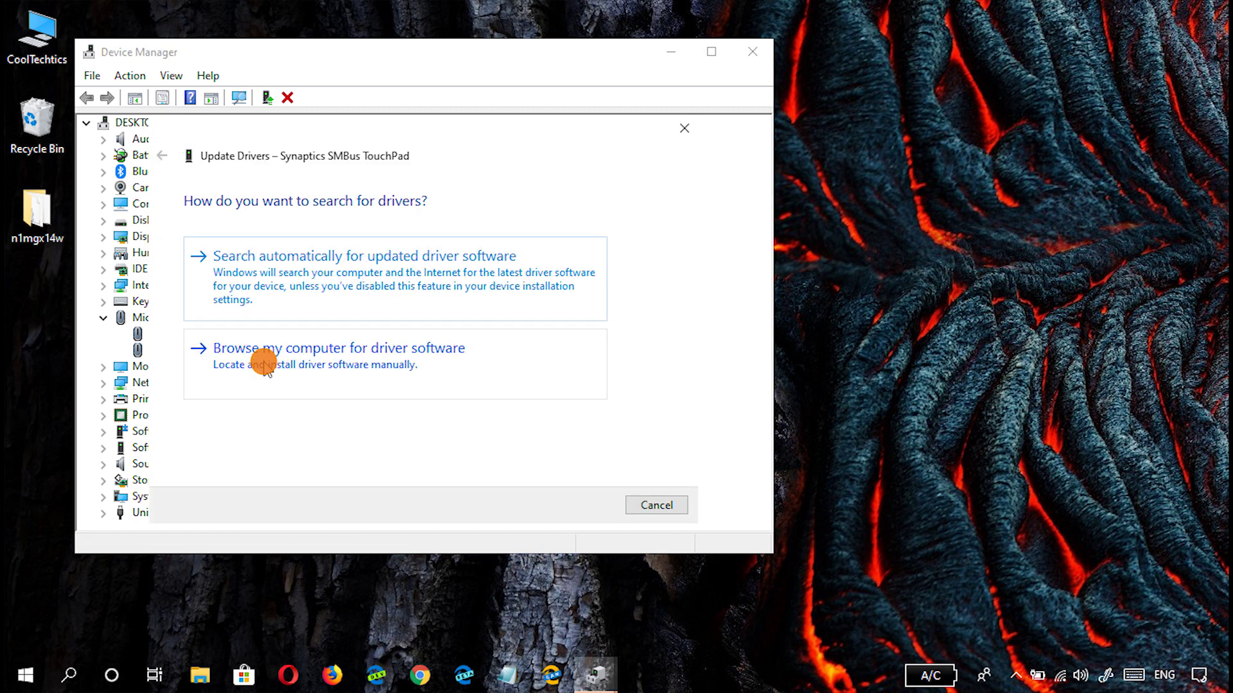
click(350, 368)
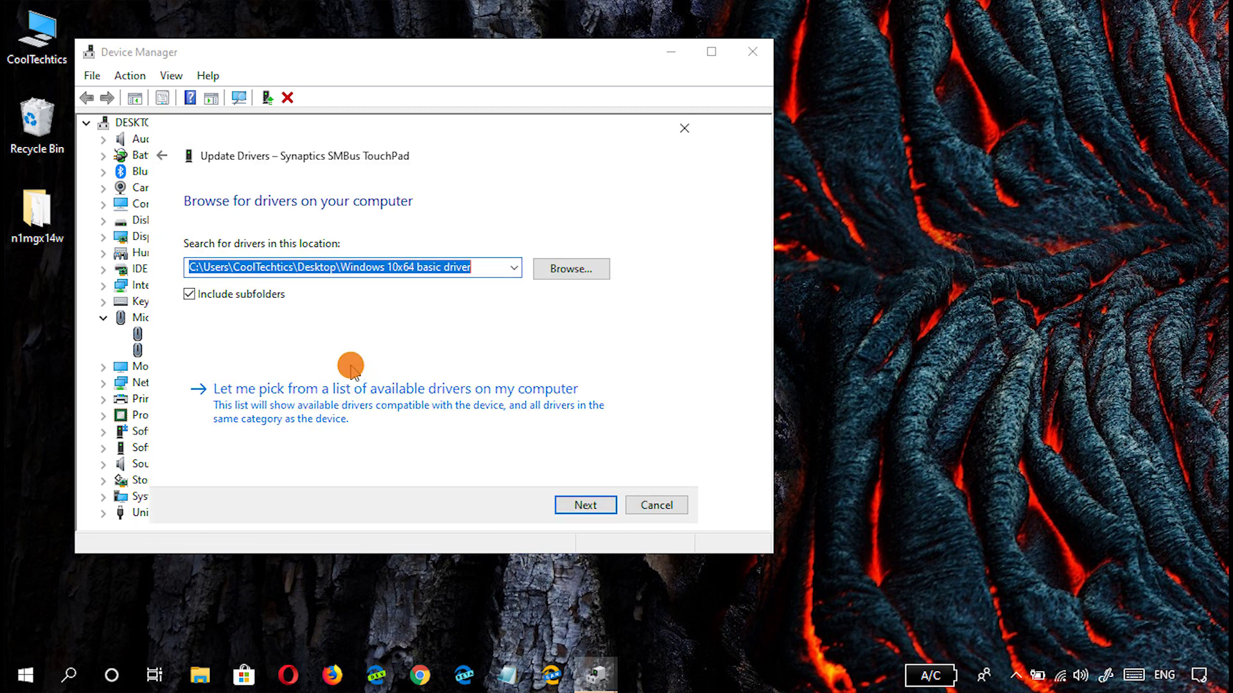
click(305, 411)
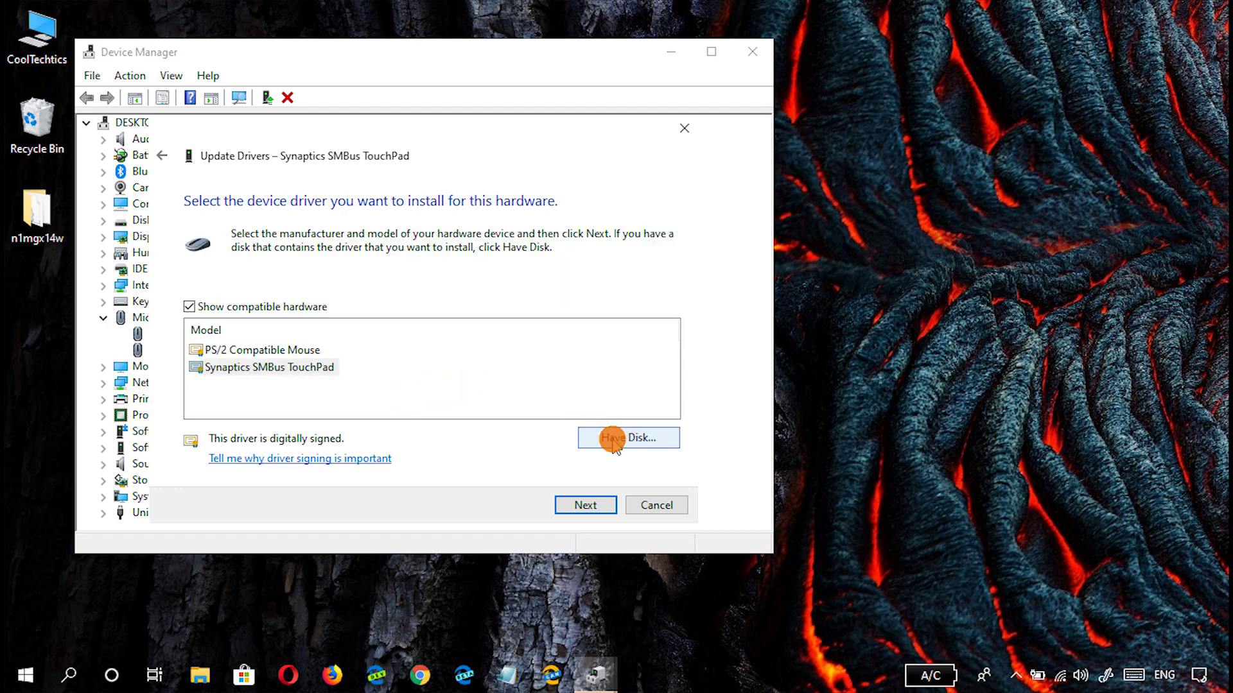
Step: Load the driver files from disk using Autorun.inf in the n1mgx14w folder on the Desktop
click(627, 439)
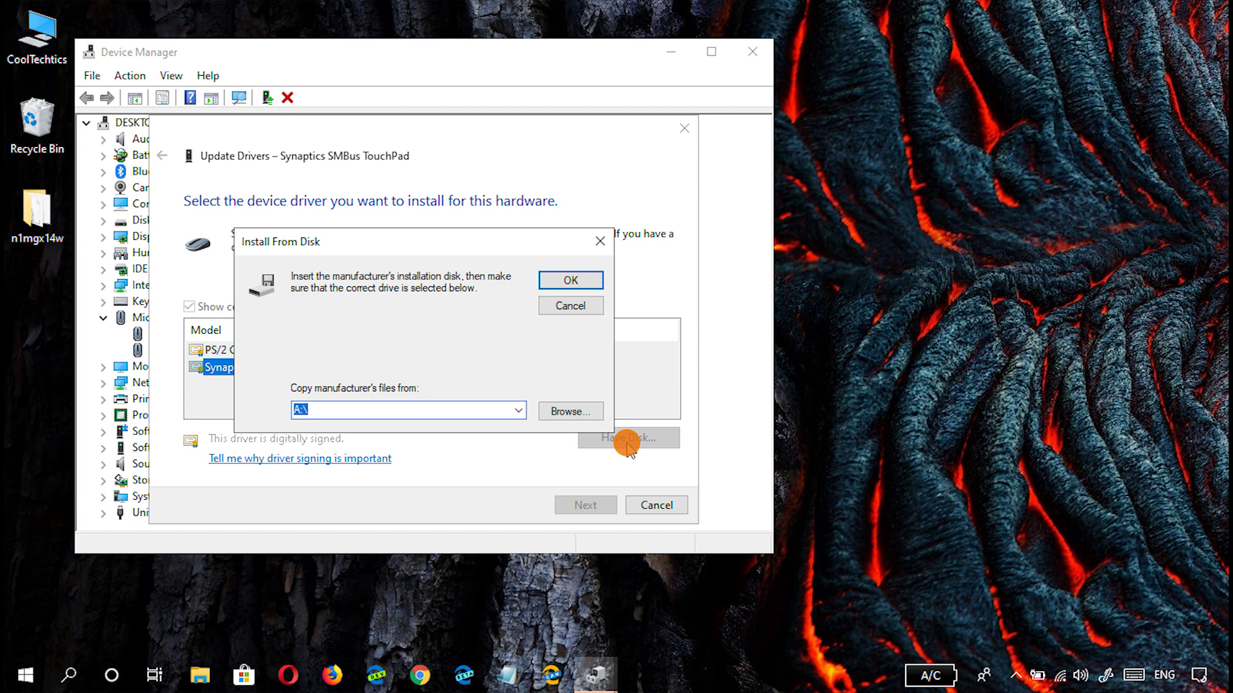
click(570, 411)
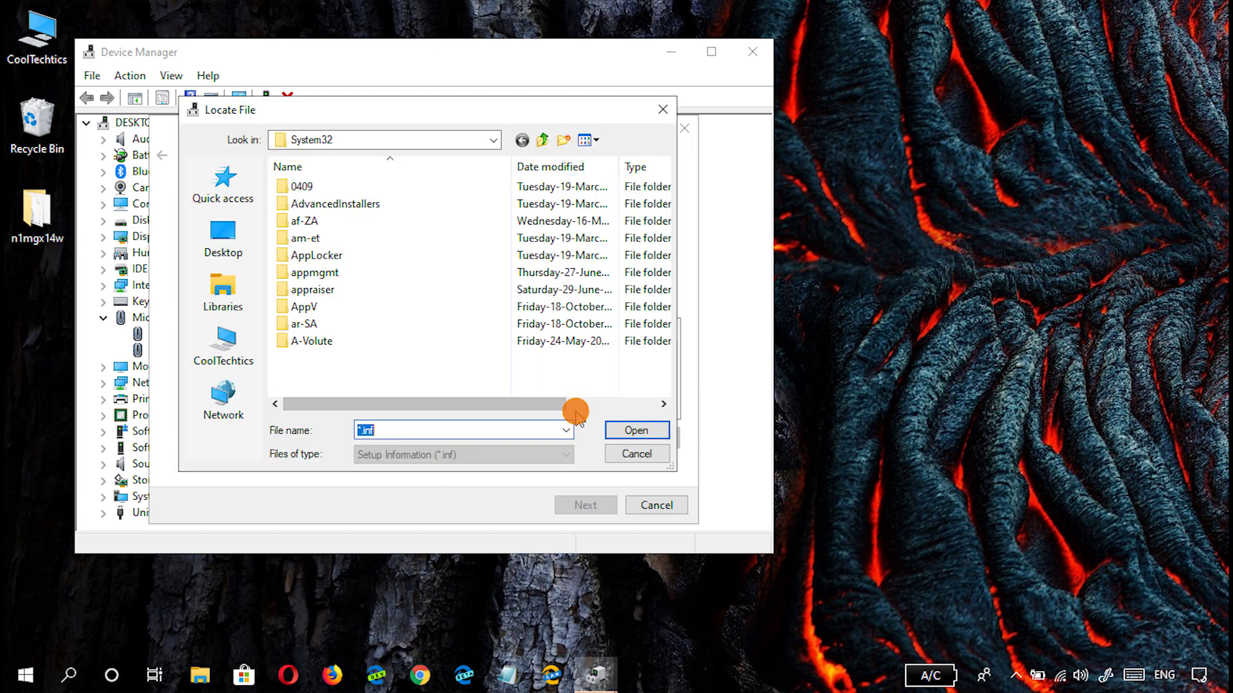
click(235, 238)
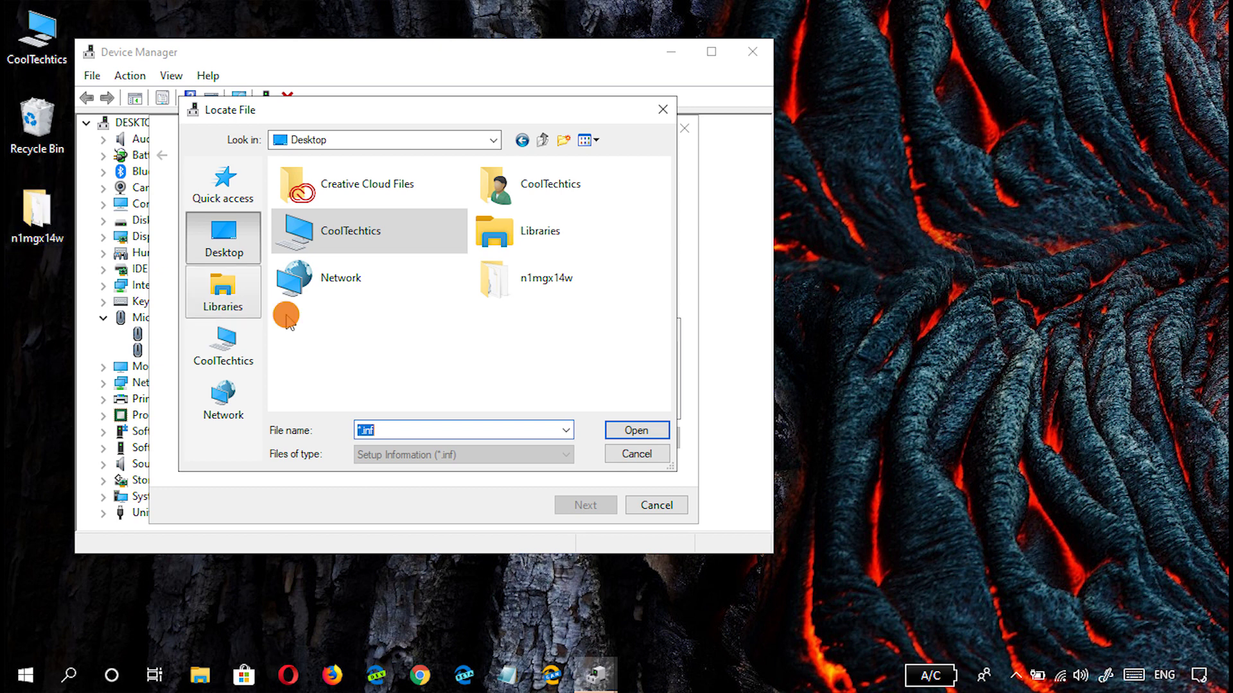
double_click(564, 297)
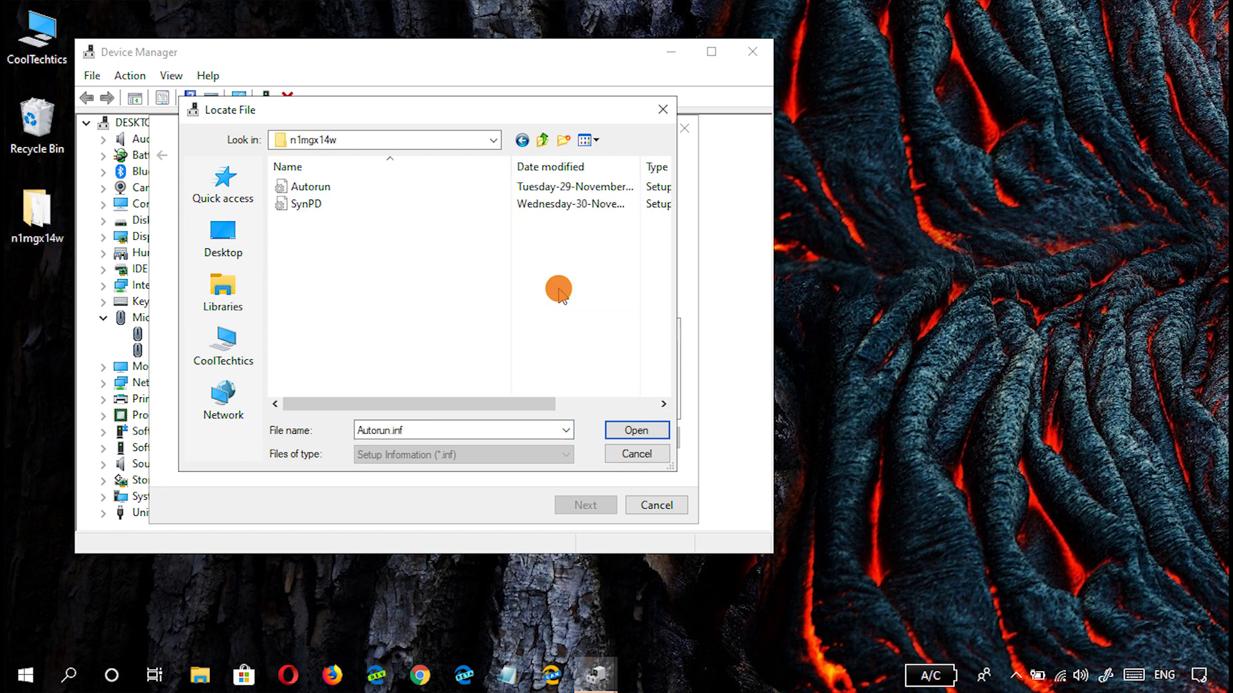
double_click(350, 188)
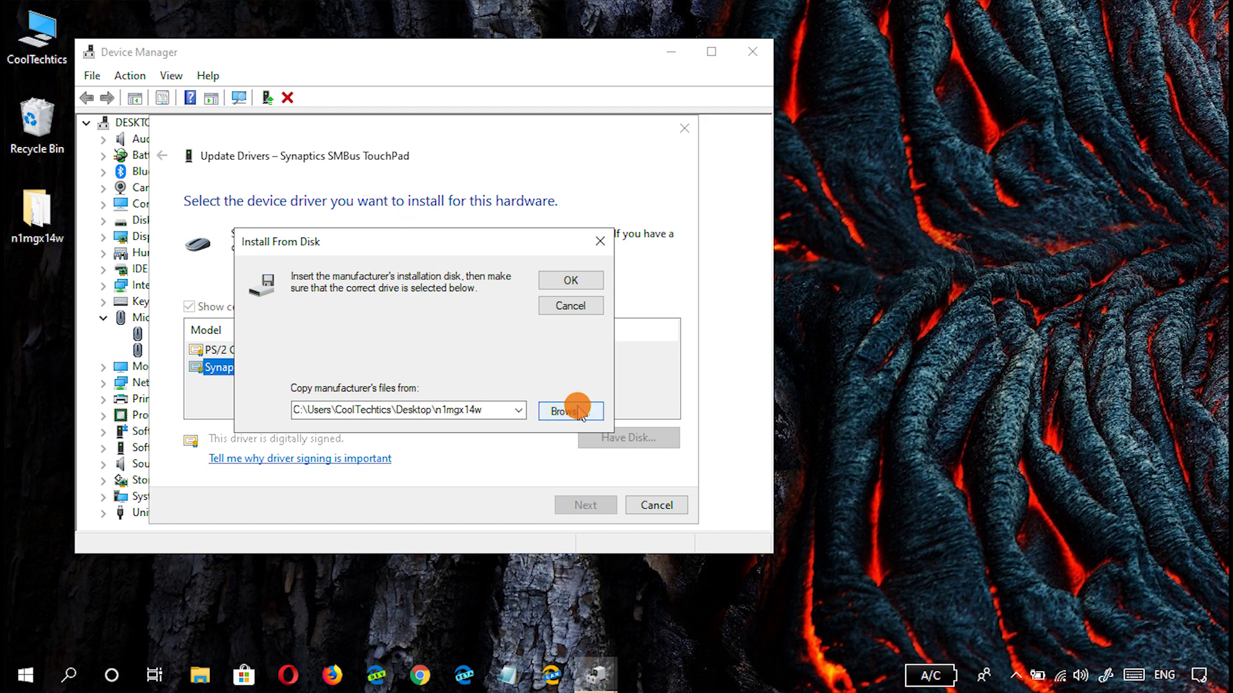
click(560, 280)
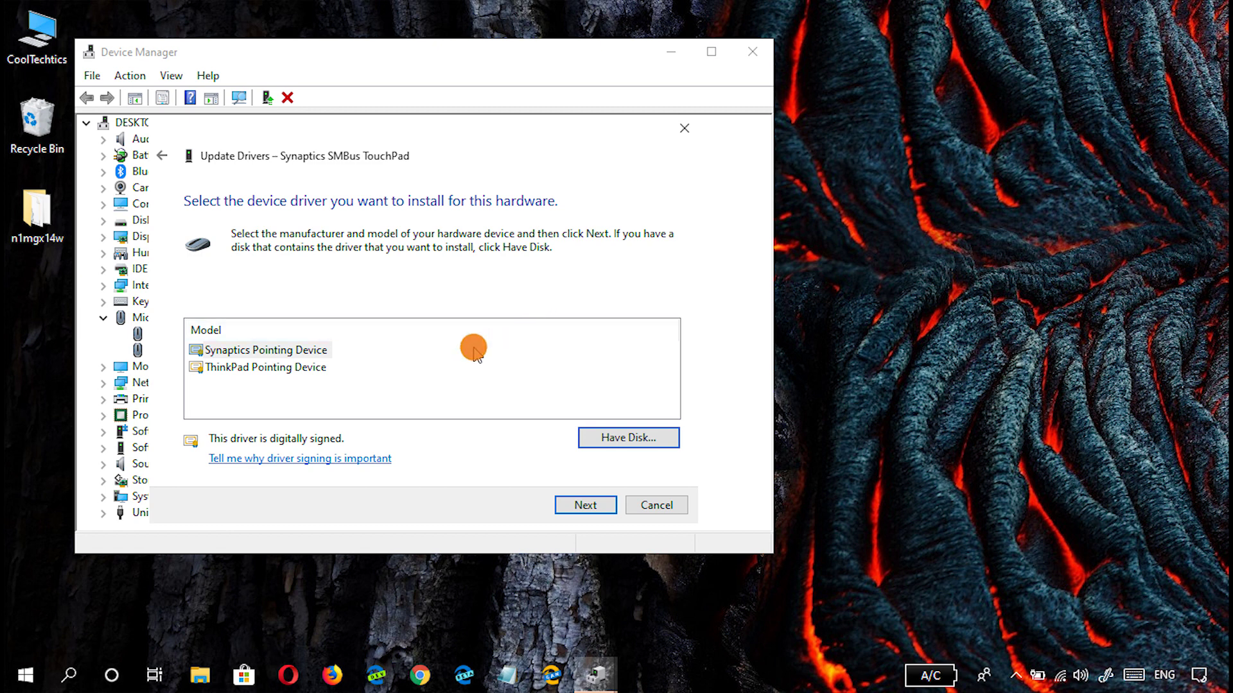
Step: Install the Synaptics Pointing Device driver despite the compatibility warning and restart the computer
click(303, 350)
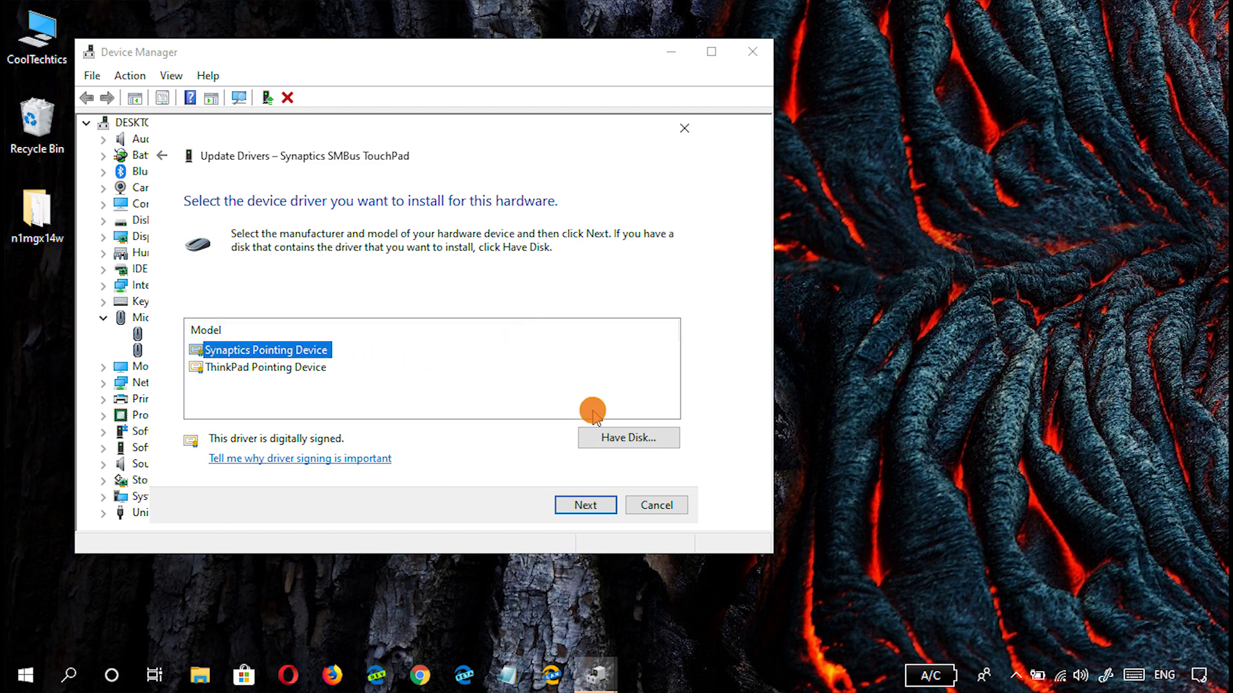
click(588, 505)
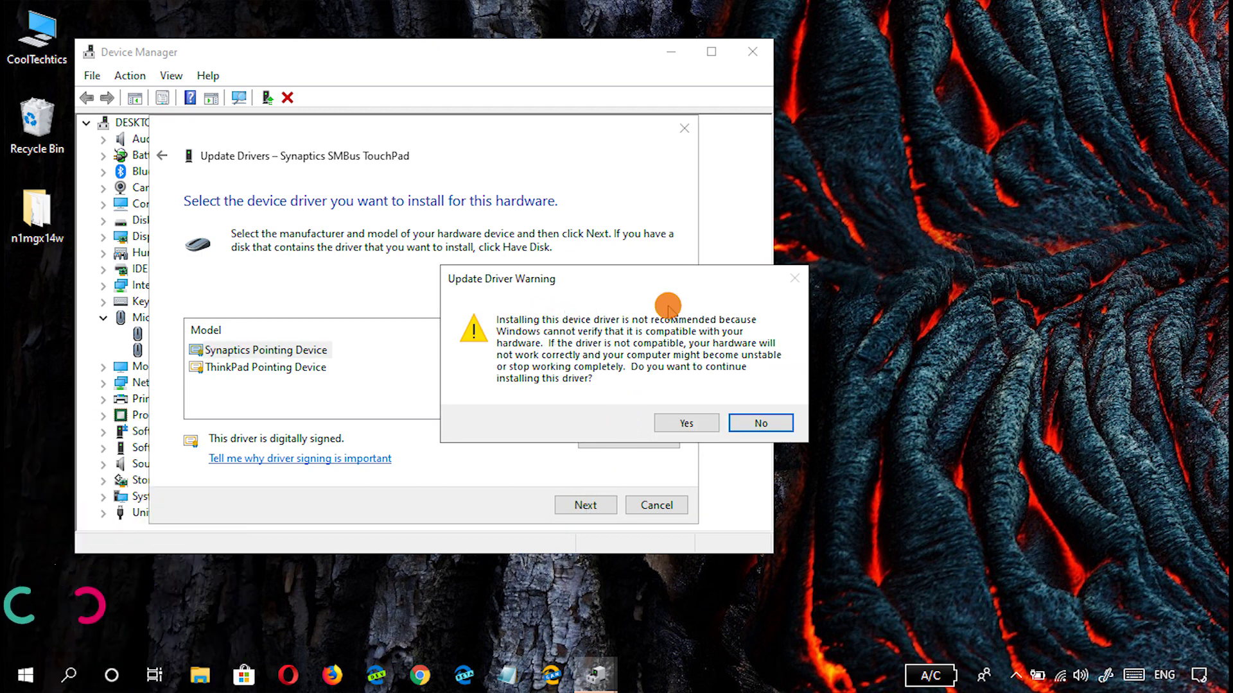
click(686, 423)
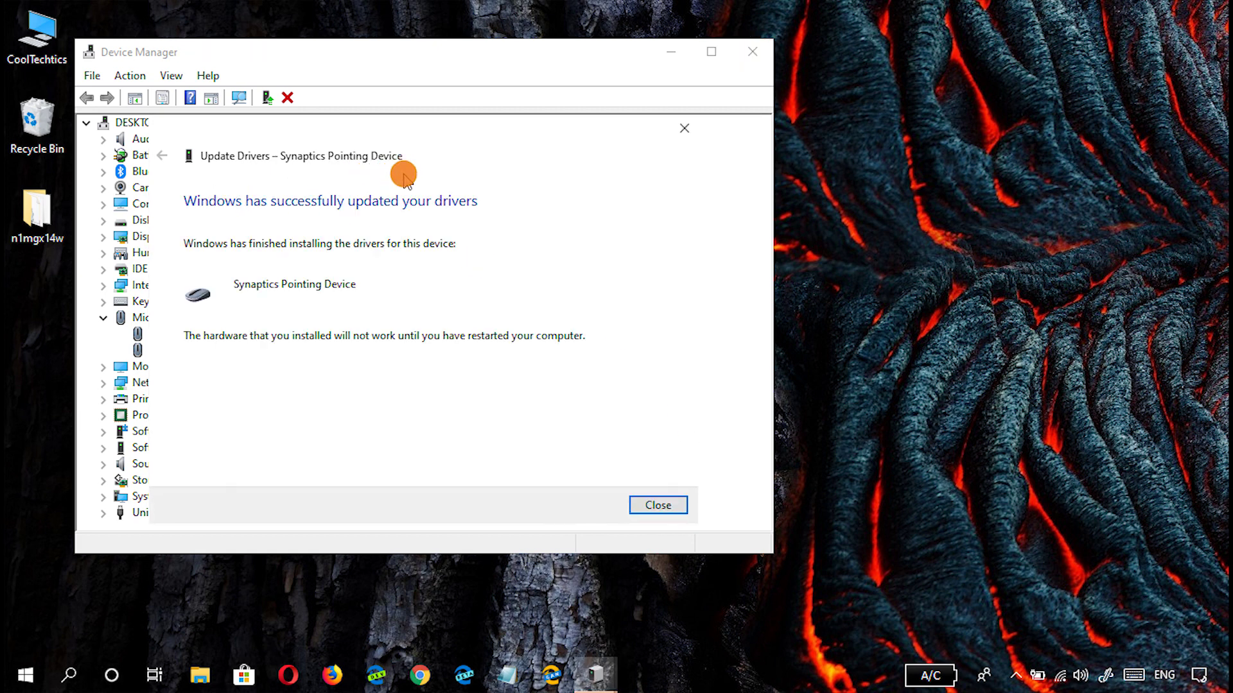
click(642, 505)
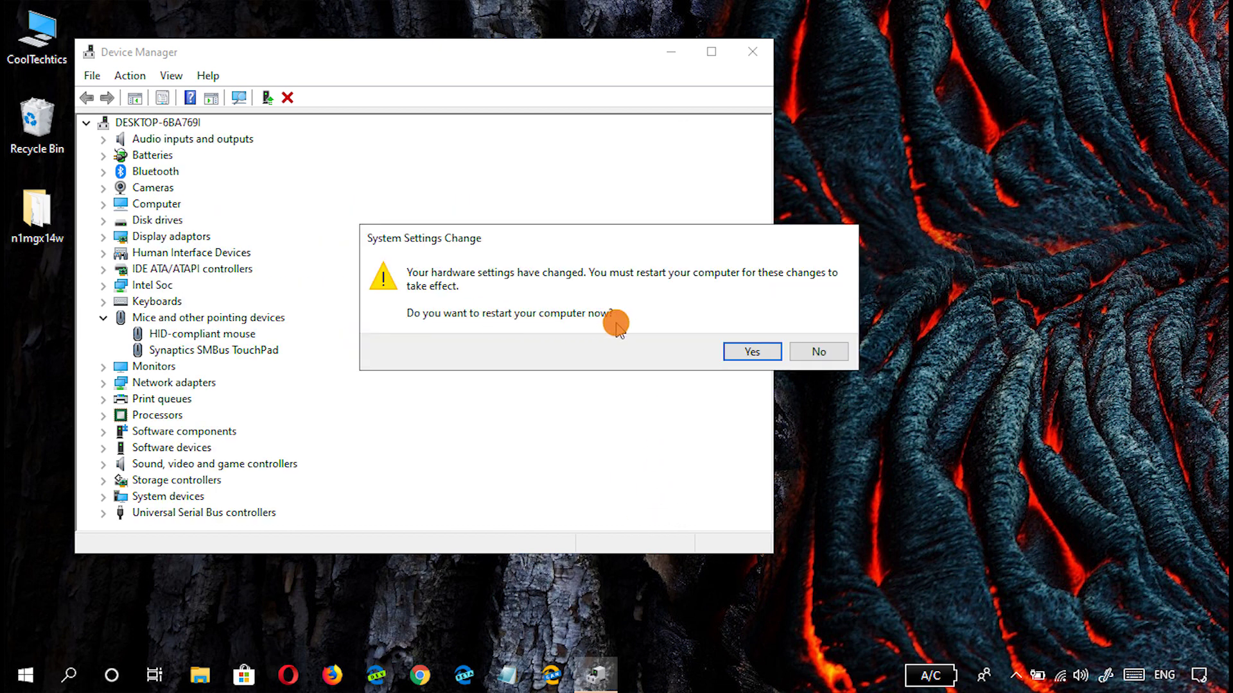
click(748, 350)
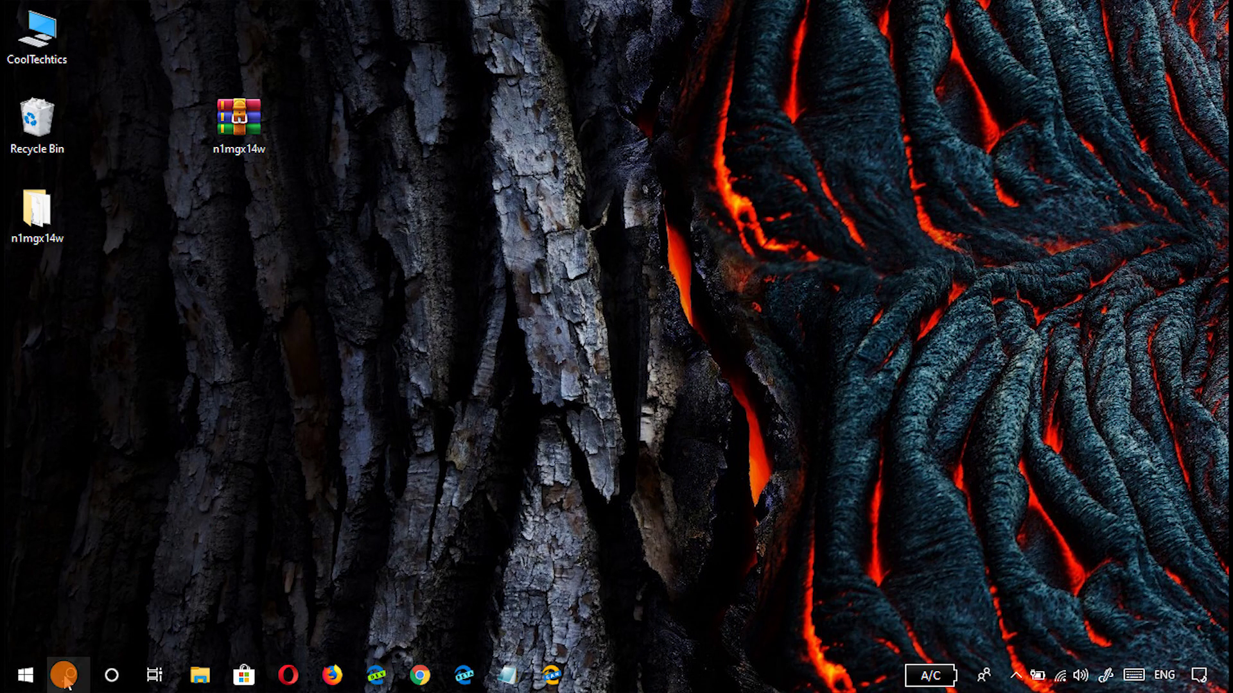
Step: Review the available touchpad options and gestures in the Windows device settings, then close Settings
click(20, 681)
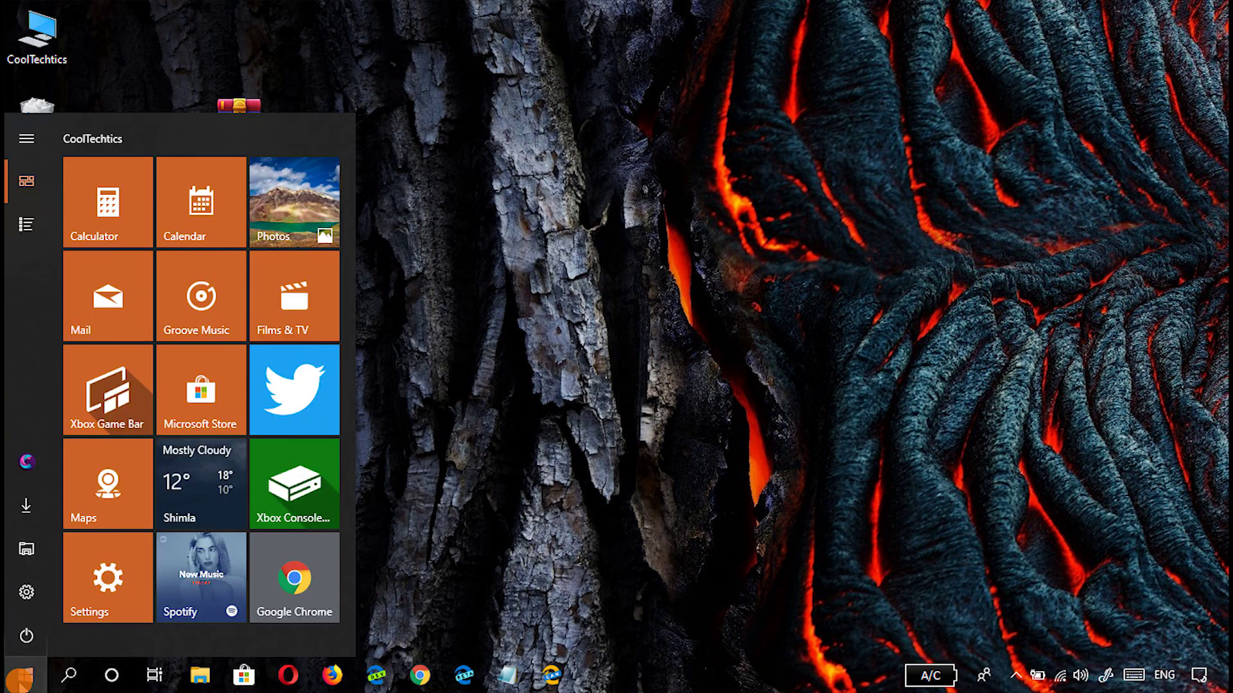
click(24, 596)
click(598, 275)
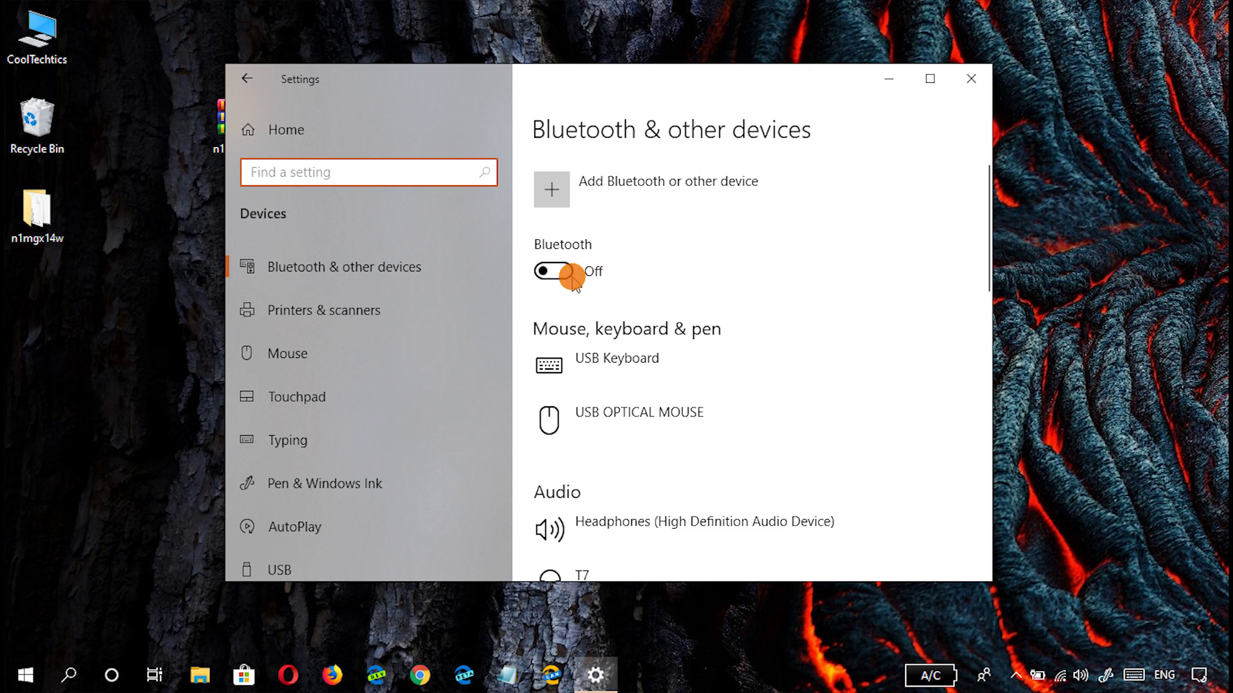
click(331, 395)
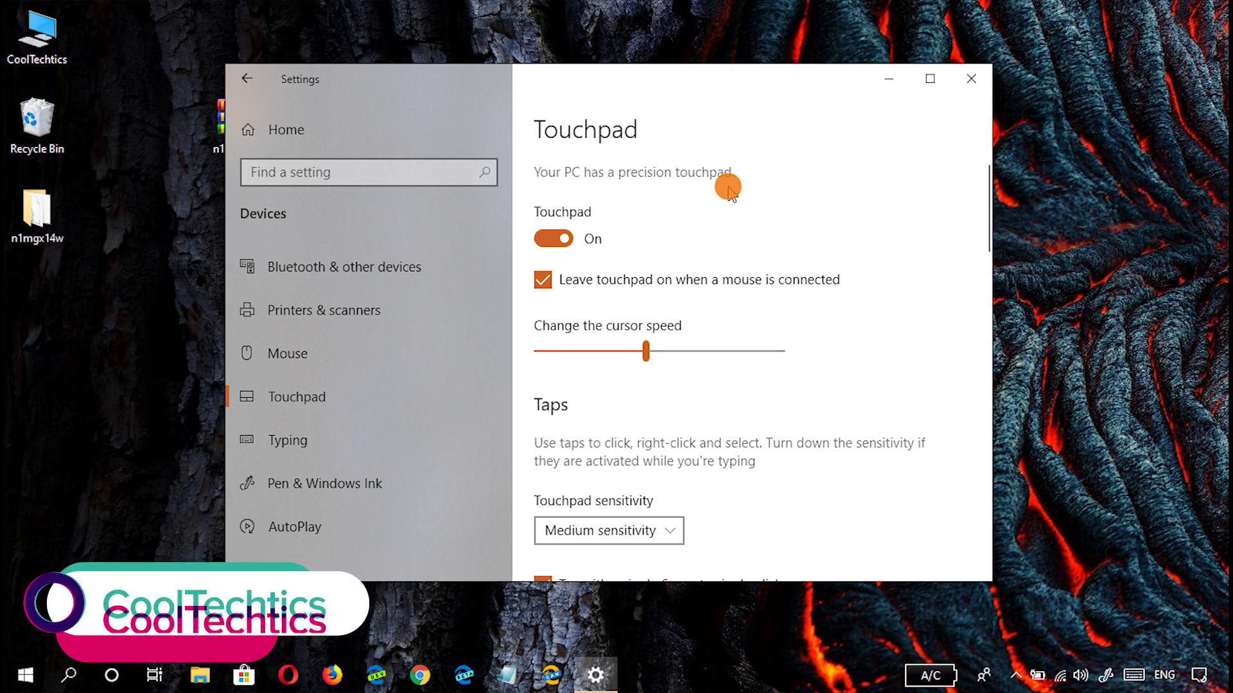
scroll(822, 279, down, 15)
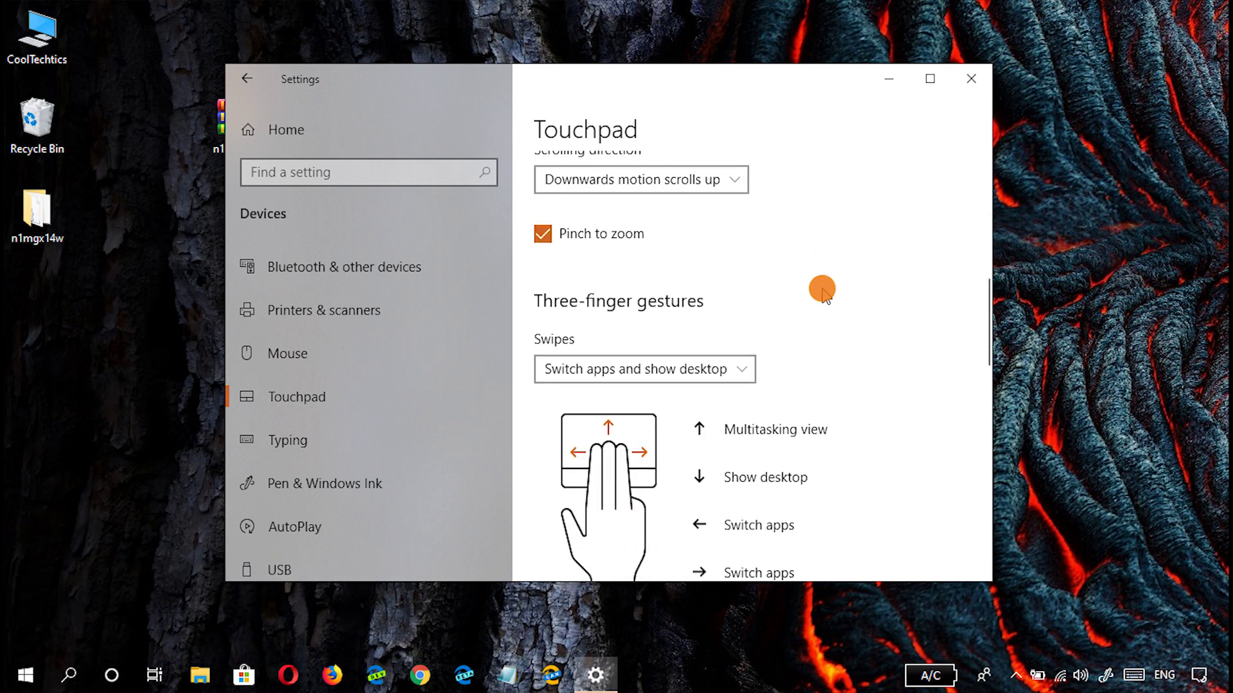
scroll(819, 297, down, 15)
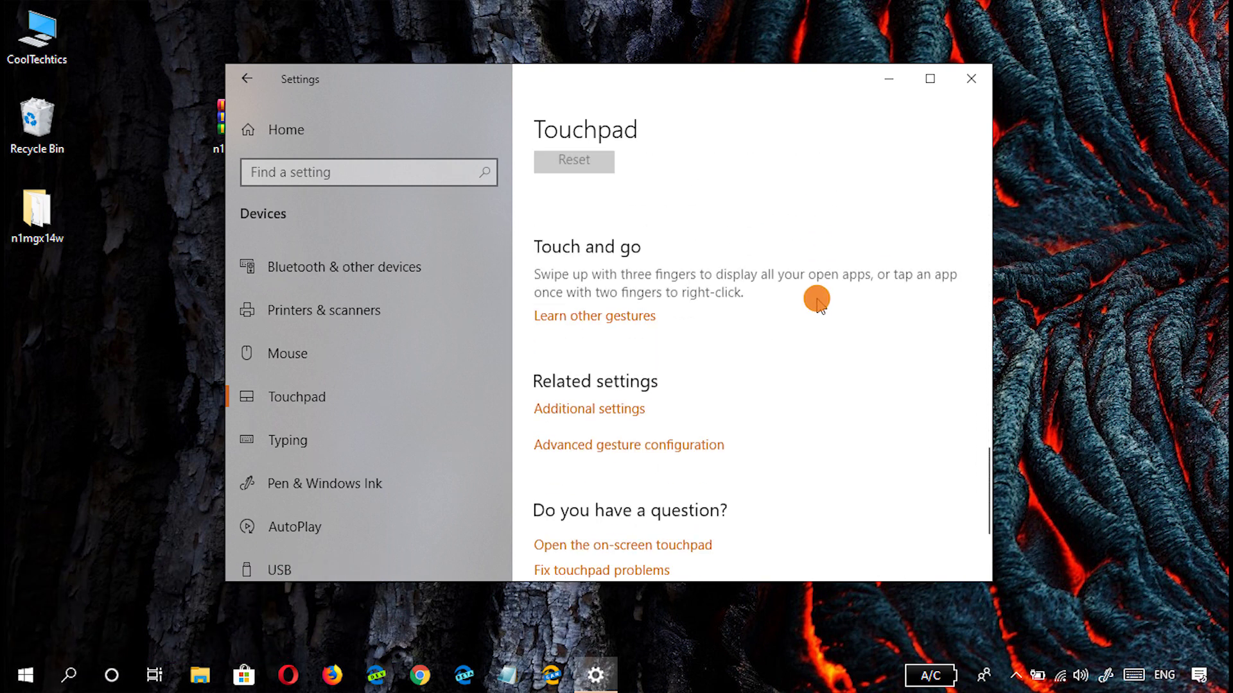
scroll(817, 304, up, 15)
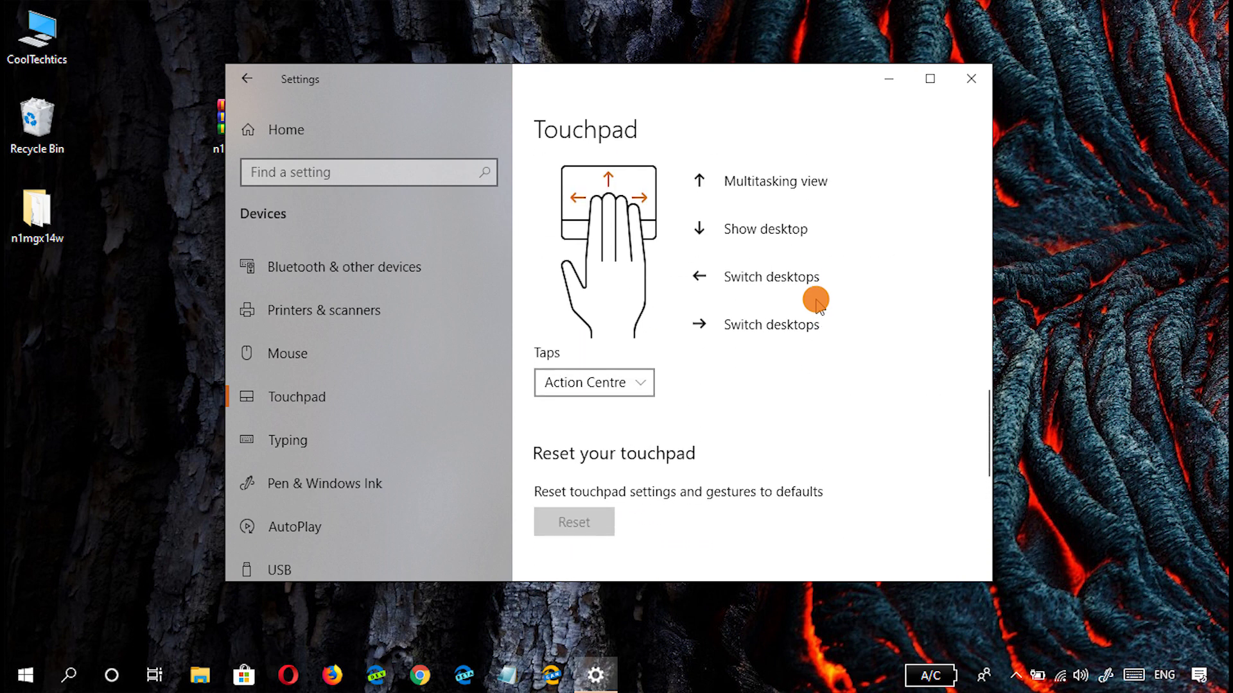
scroll(817, 302, up, 6)
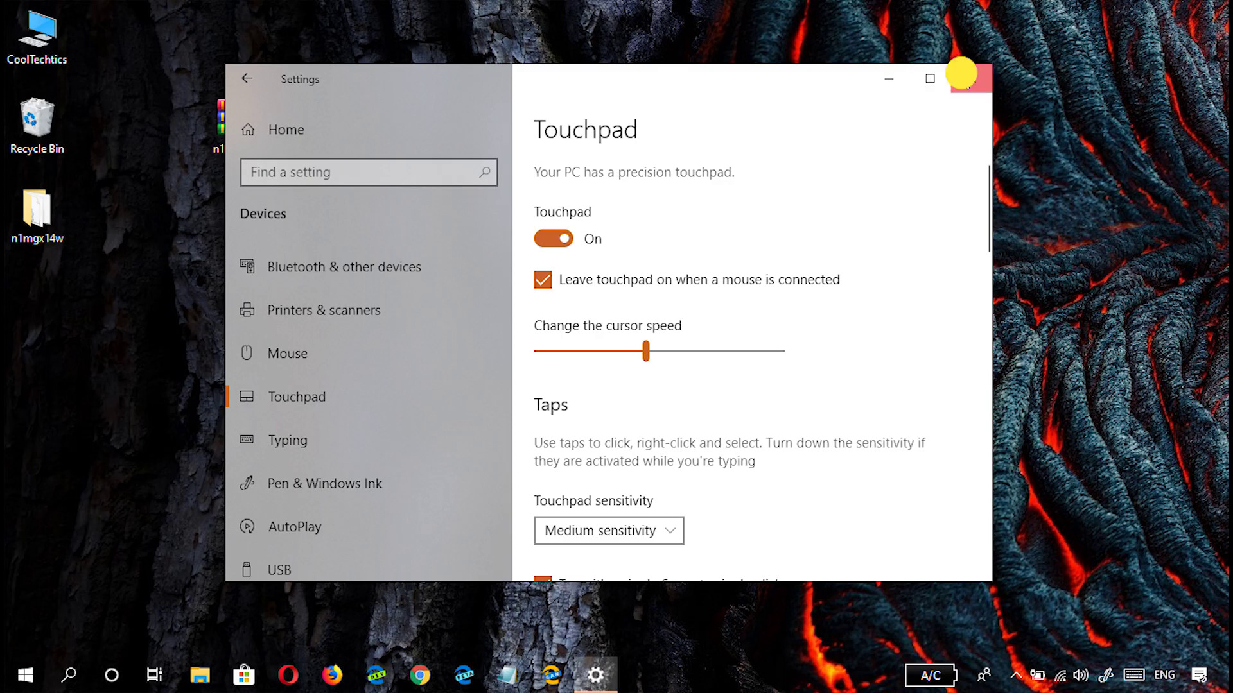
click(968, 78)
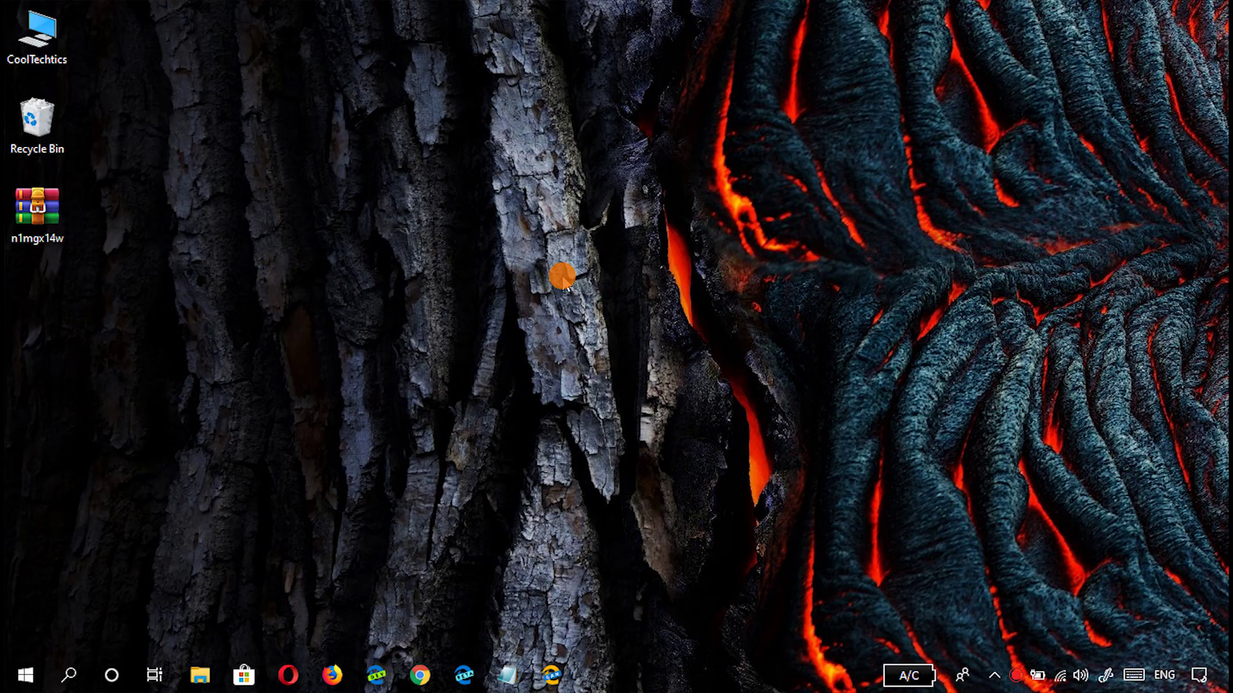
Step: Open Device Manager and expand the Mice and other pointing devices category
right_click(16, 671)
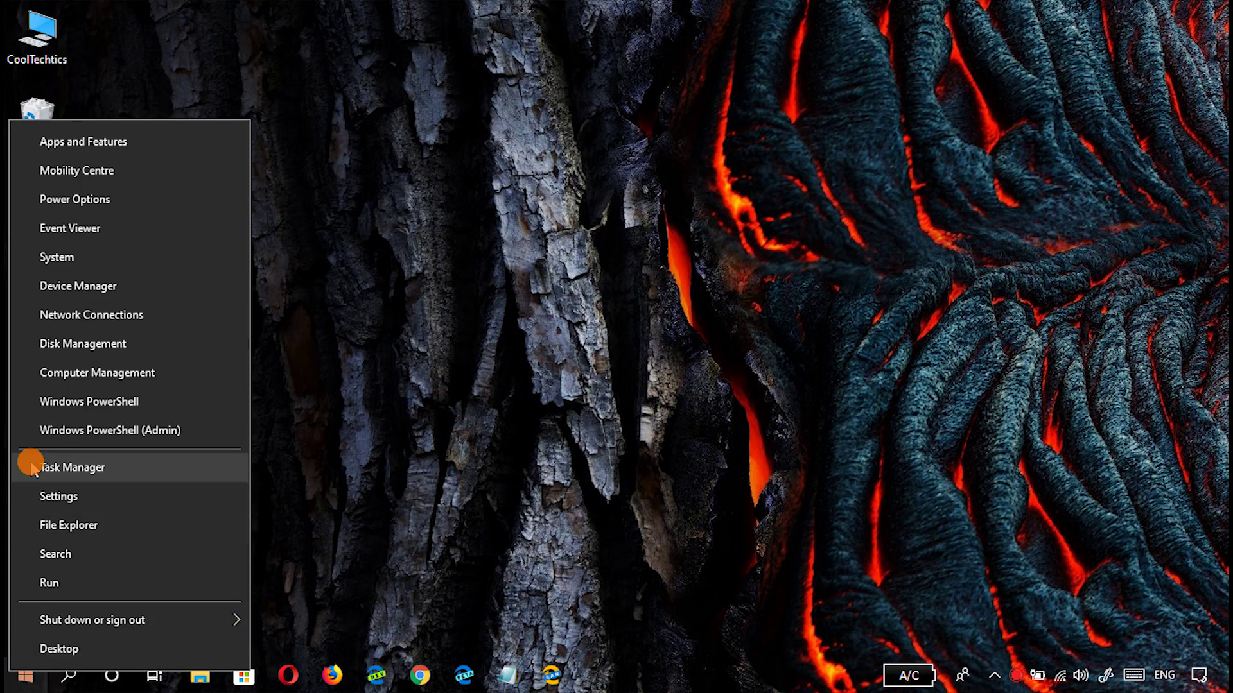
click(50, 287)
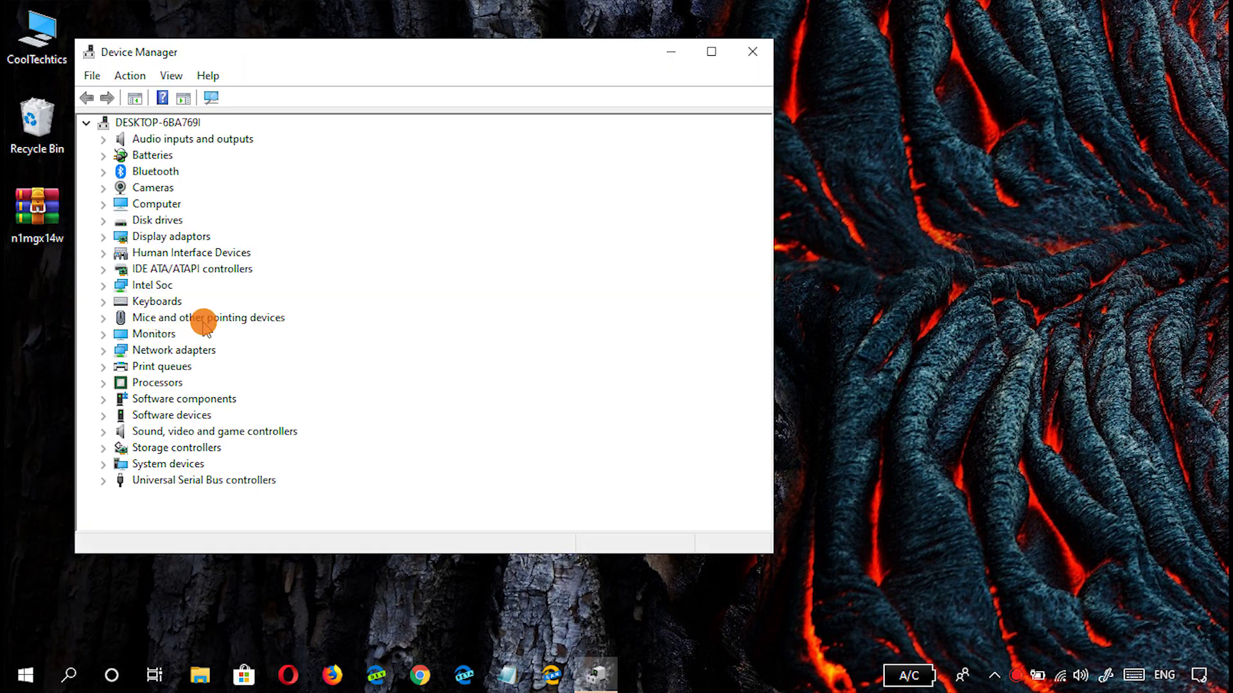
double_click(199, 320)
Step: Update the Synaptics Pointing Device driver by searching automatically for updated driver software, and close the wizard when it finishes
click(203, 368)
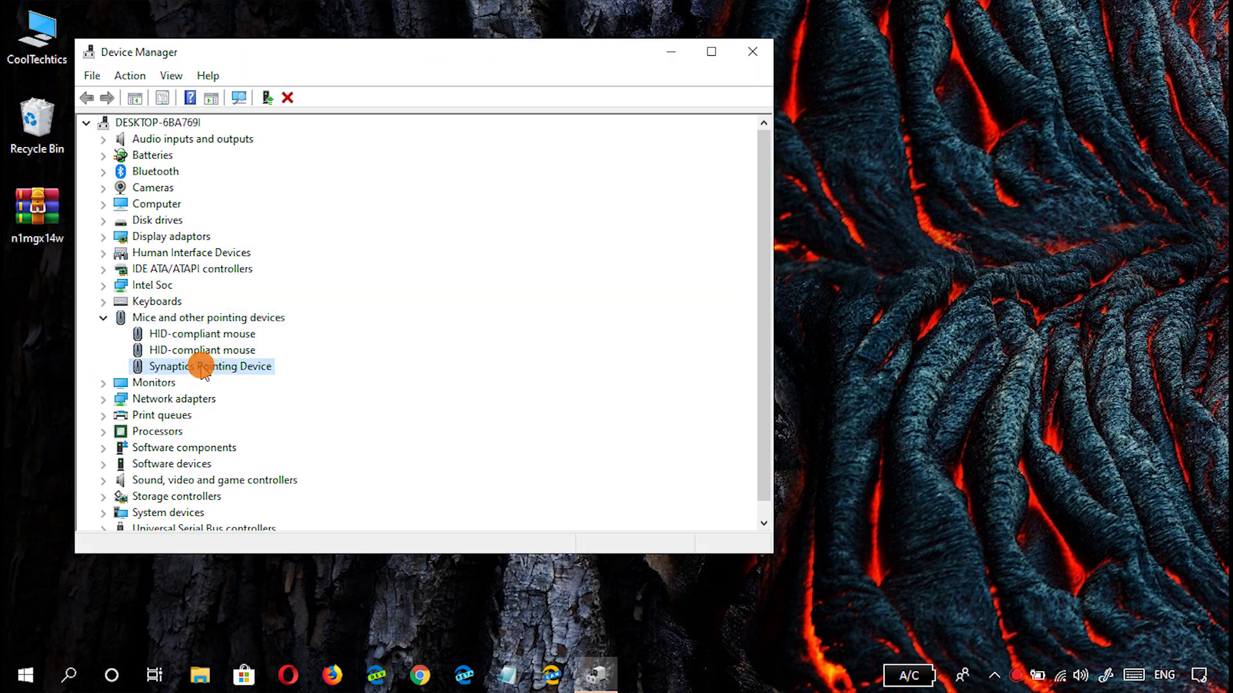
right_click(236, 366)
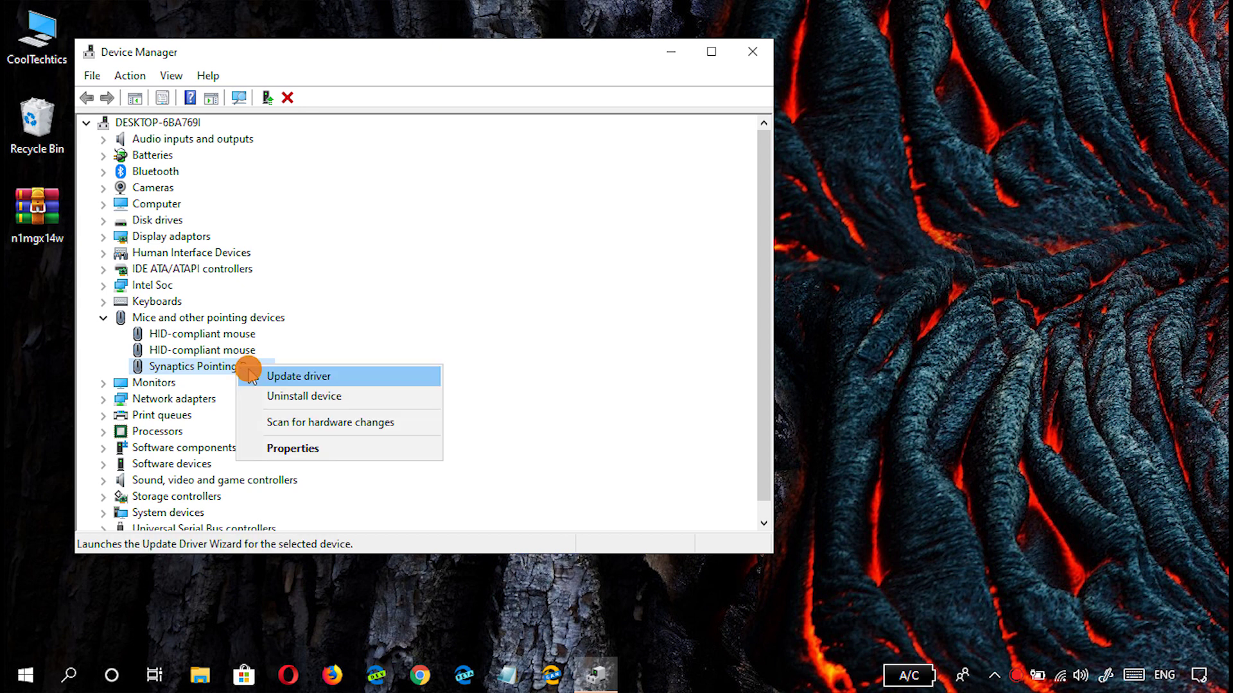
click(259, 376)
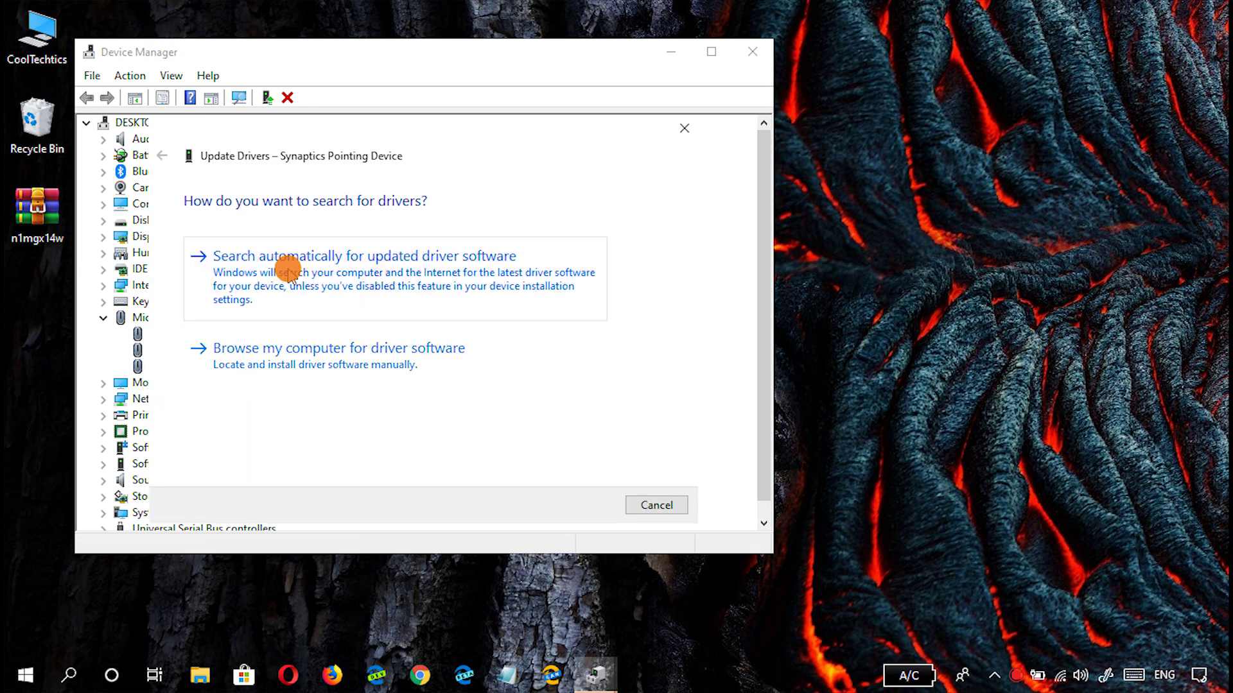
click(472, 273)
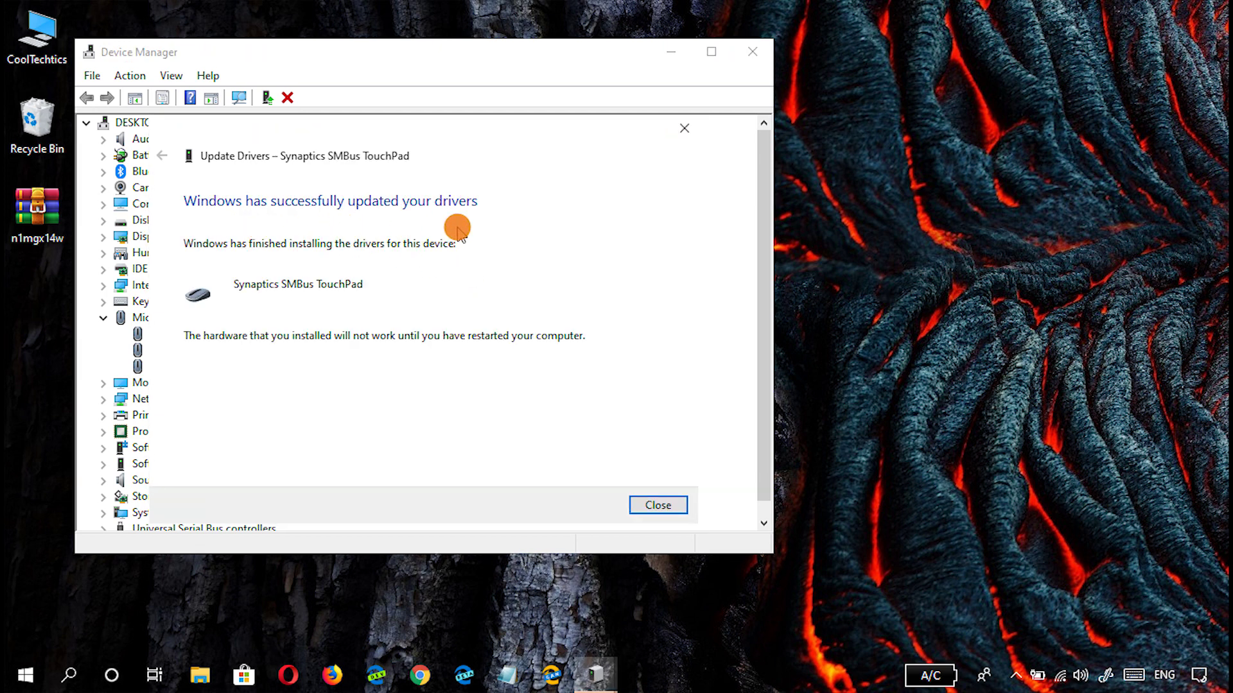
click(661, 506)
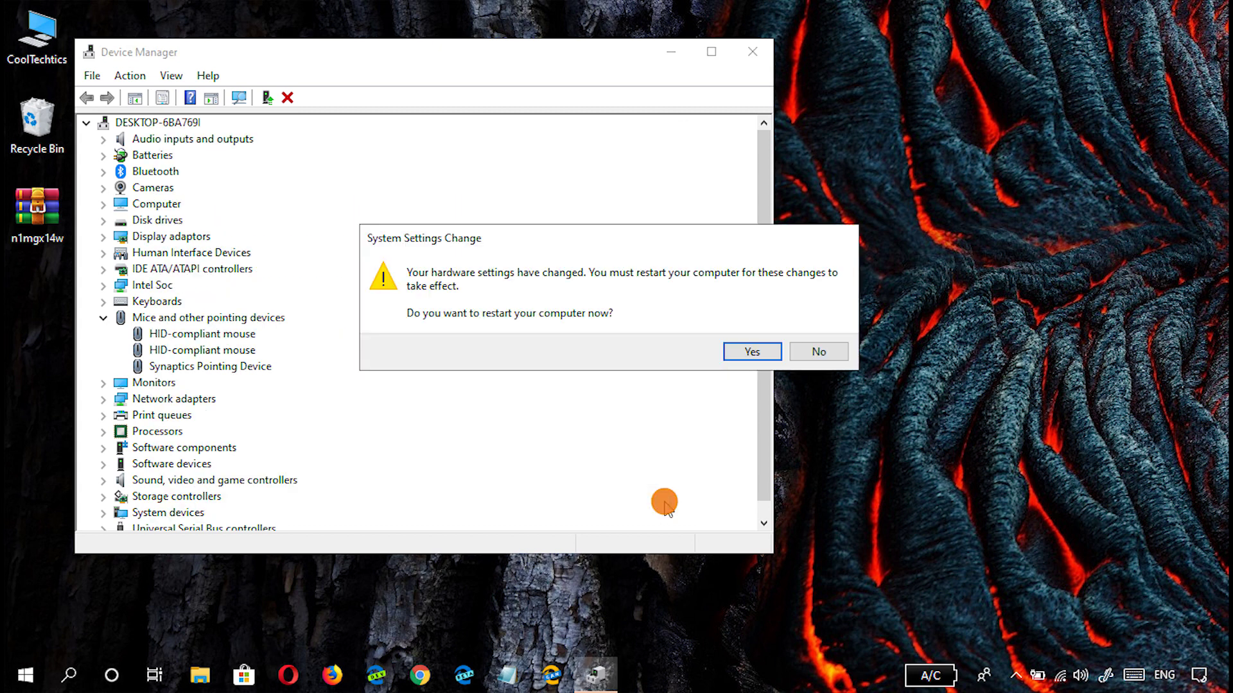